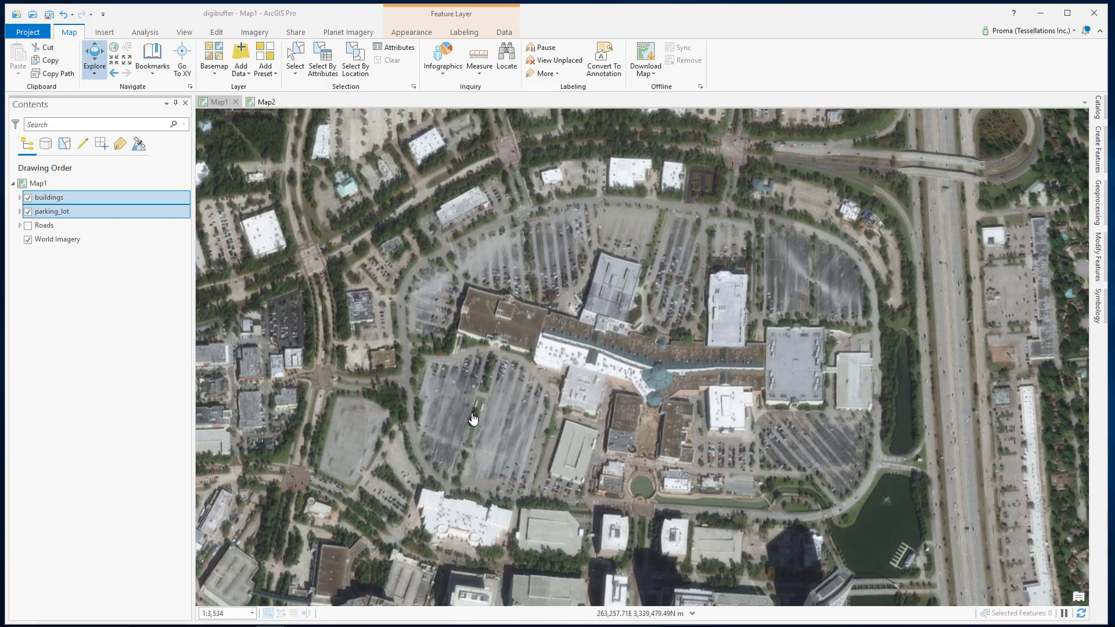
- Bring up the actions for the digitization geodatabase in the Catalog pane
click(1096, 110)
click(974, 314)
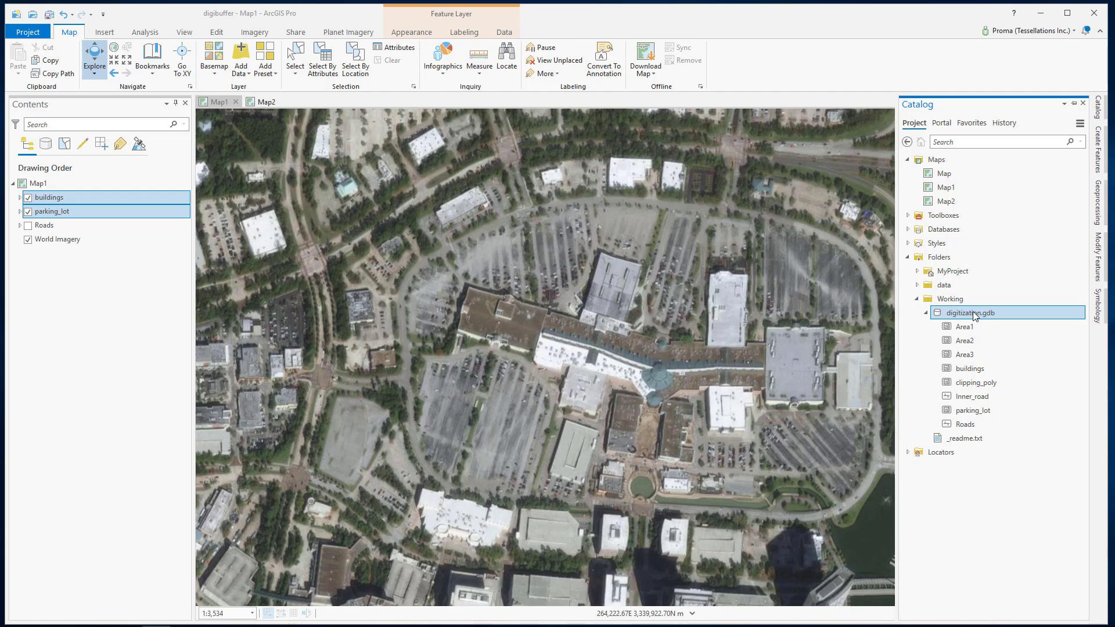
right_click(974, 314)
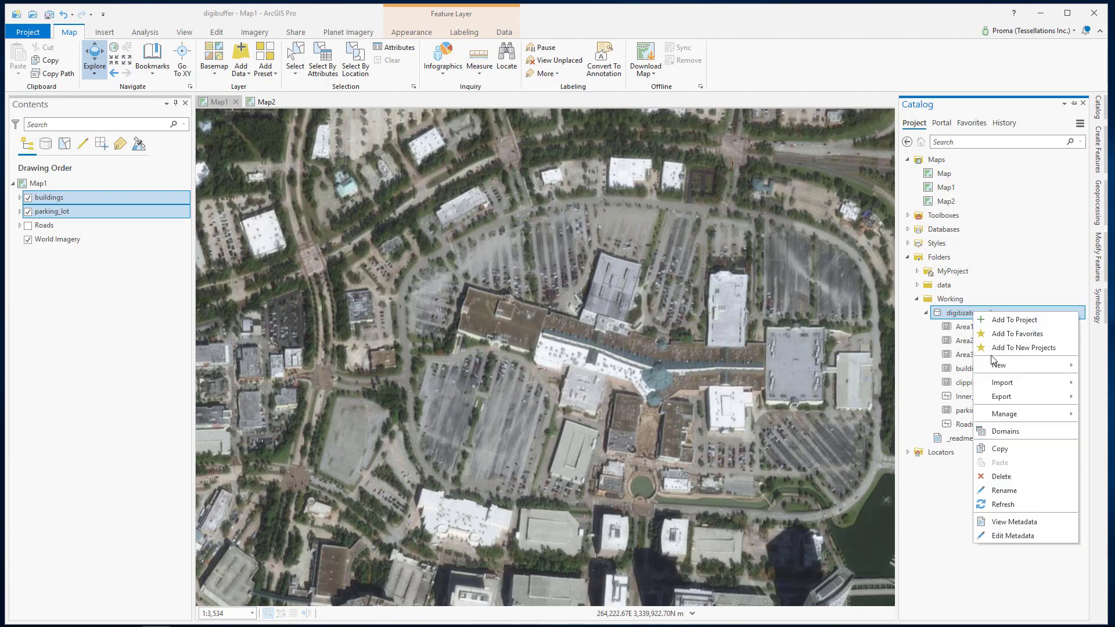
mouse_move(997, 369)
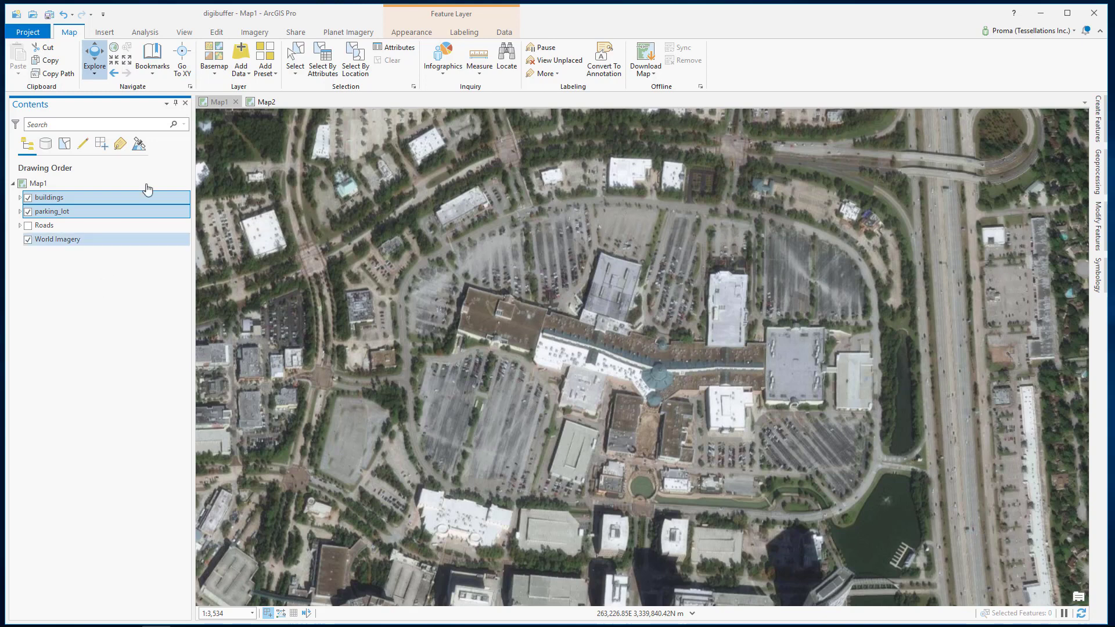
- Choose the Polygon tool of the buildings template in Create Features
click(216, 34)
click(269, 57)
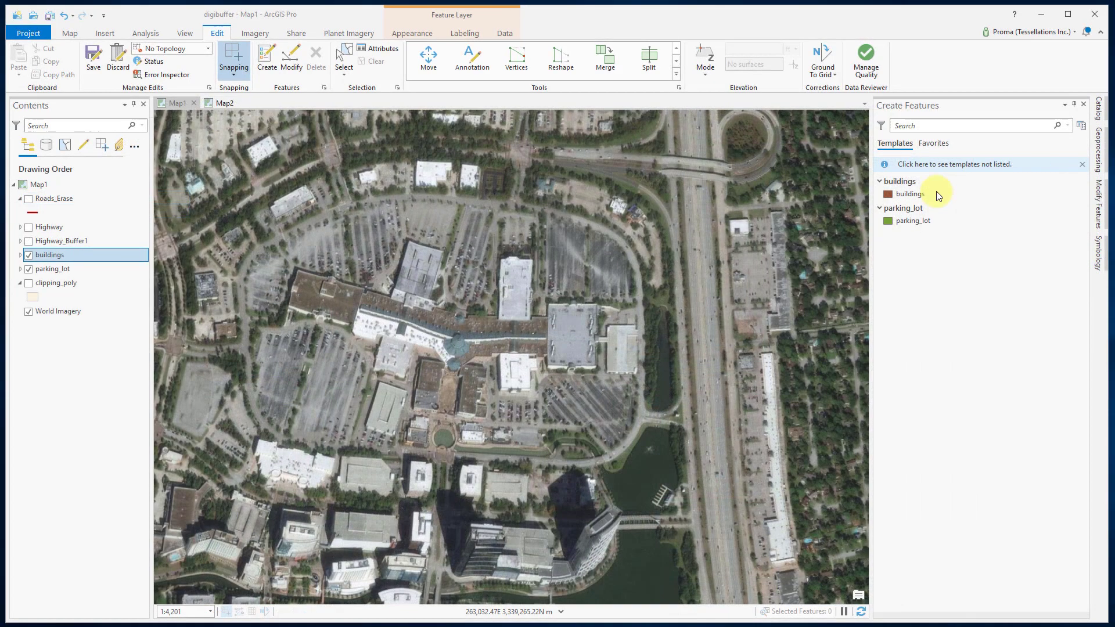
click(935, 193)
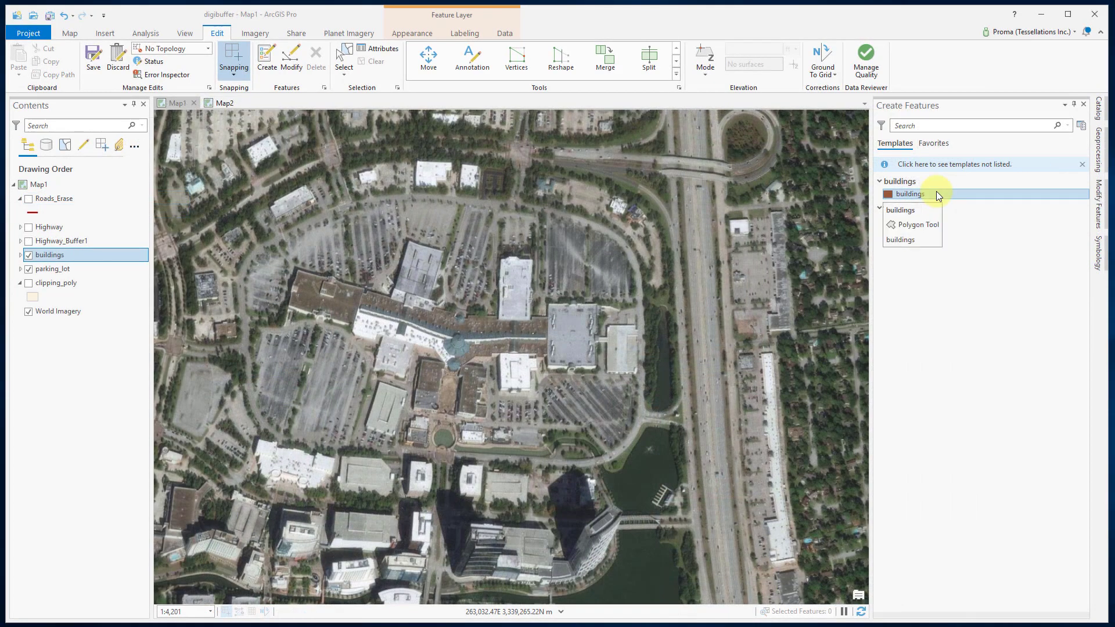
click(904, 193)
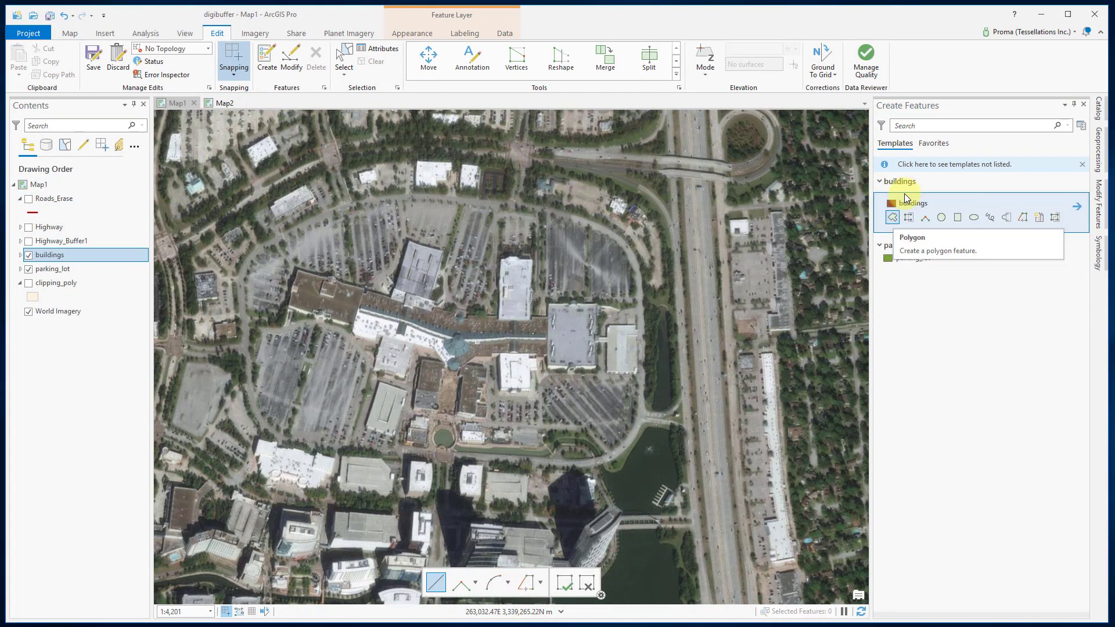
click(892, 219)
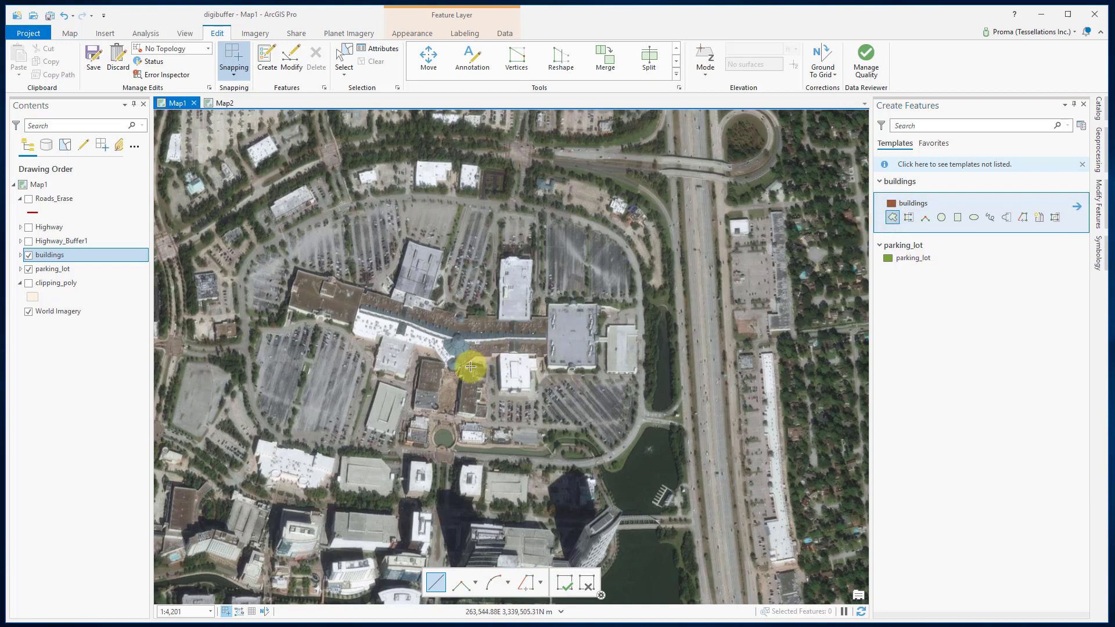
- Trace the tall white building's four corners as a new buildings polygon, then zoom in
click(497, 318)
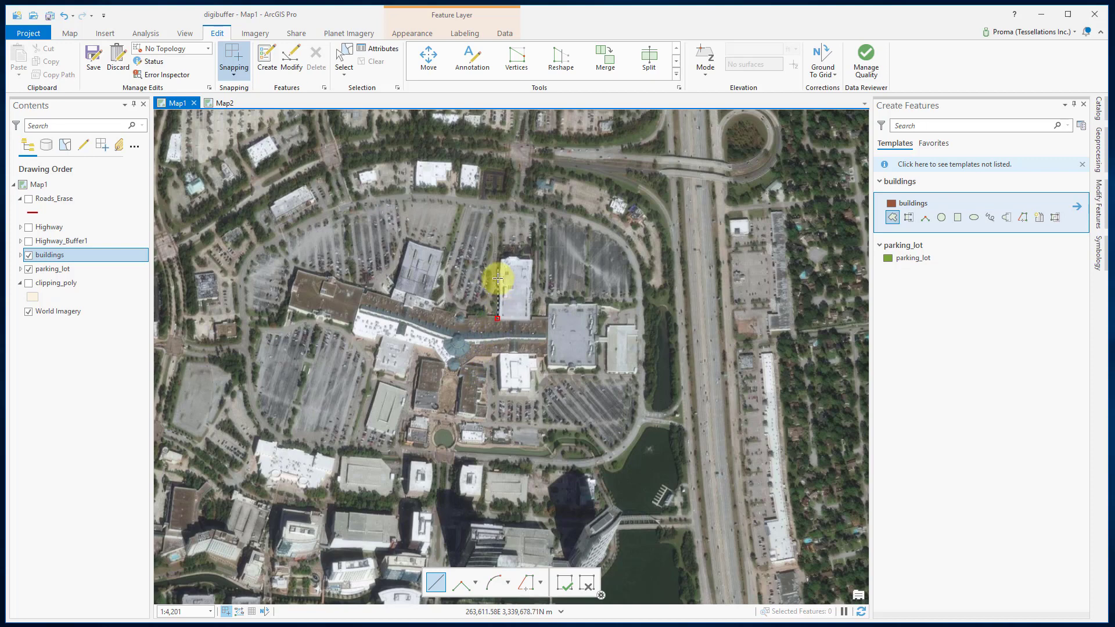
click(498, 260)
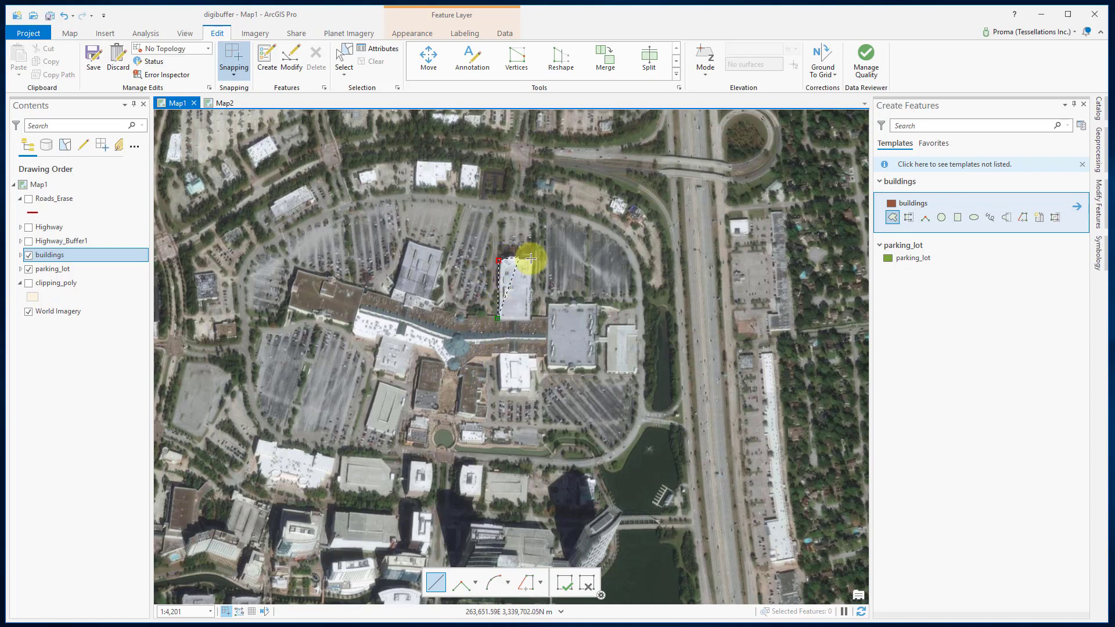
click(530, 258)
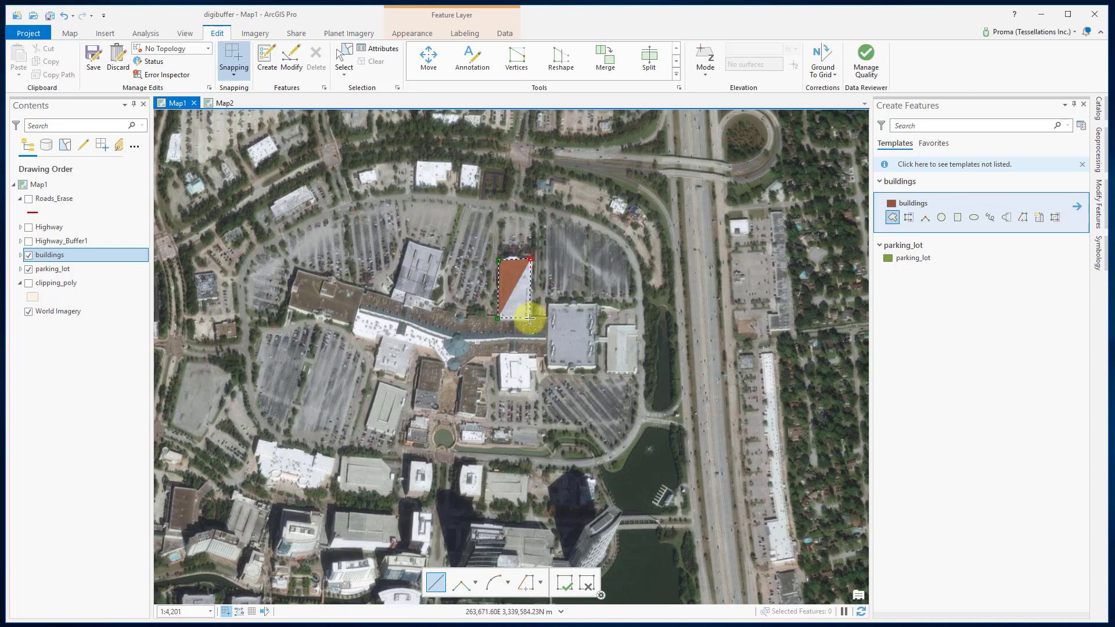
double_click(530, 318)
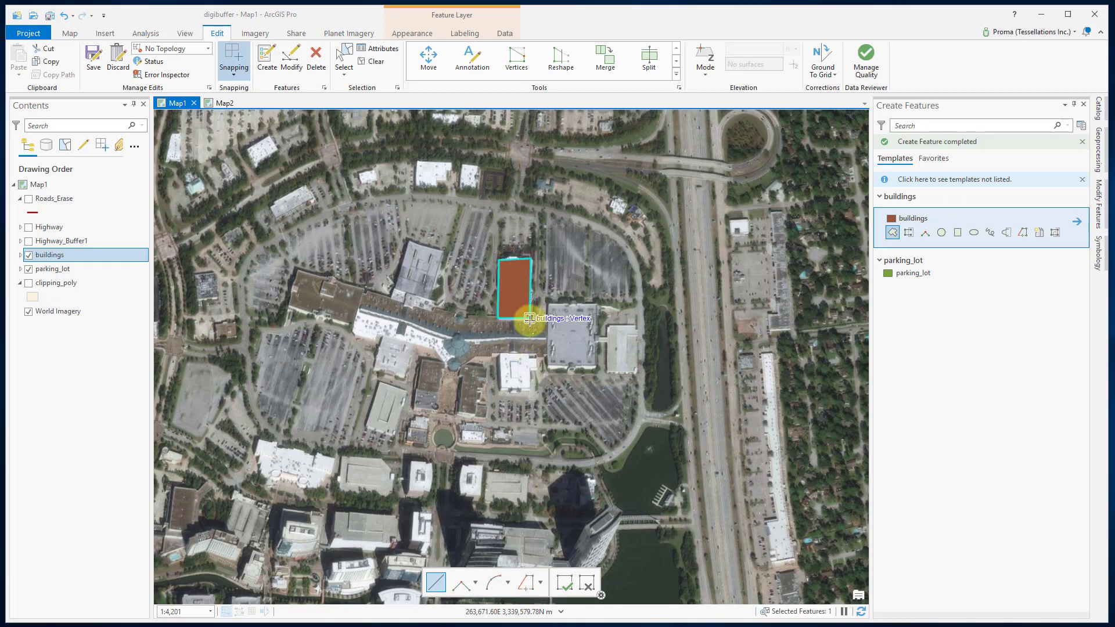
scroll(525, 339, up, 3)
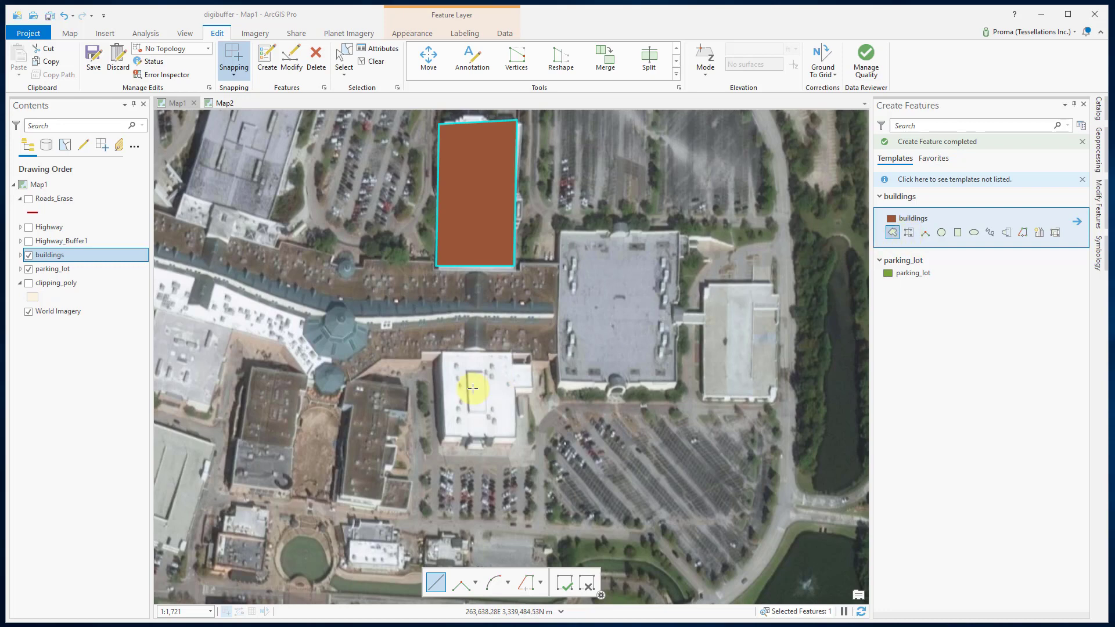
- Digitize the large white rooftop south of the corridor as a rectangular buildings polygon
scroll(473, 388, up, 3)
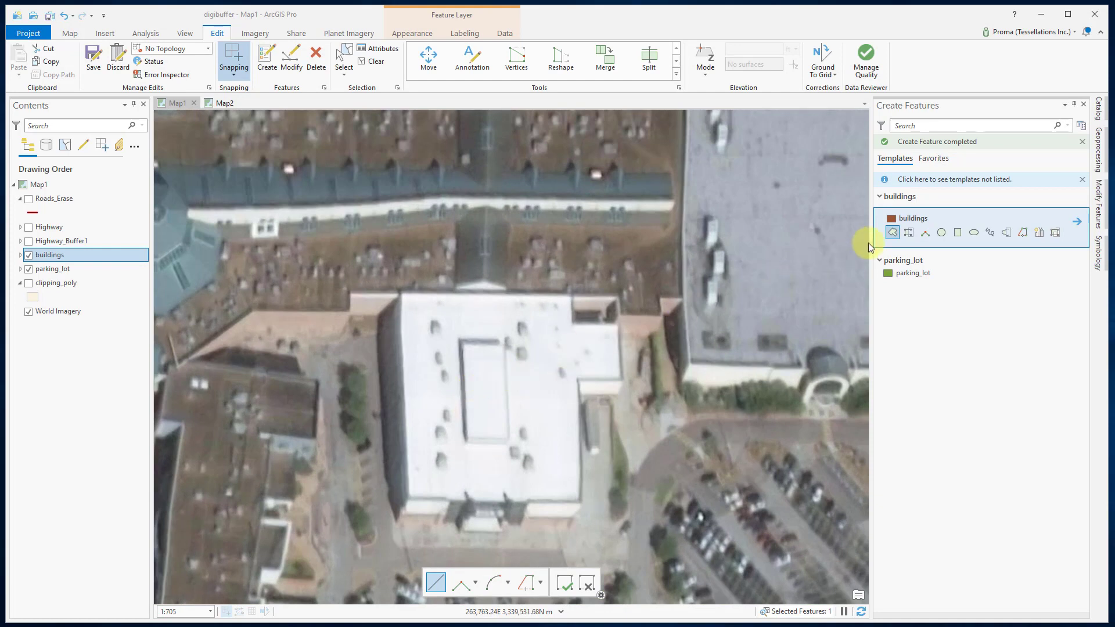
click(891, 234)
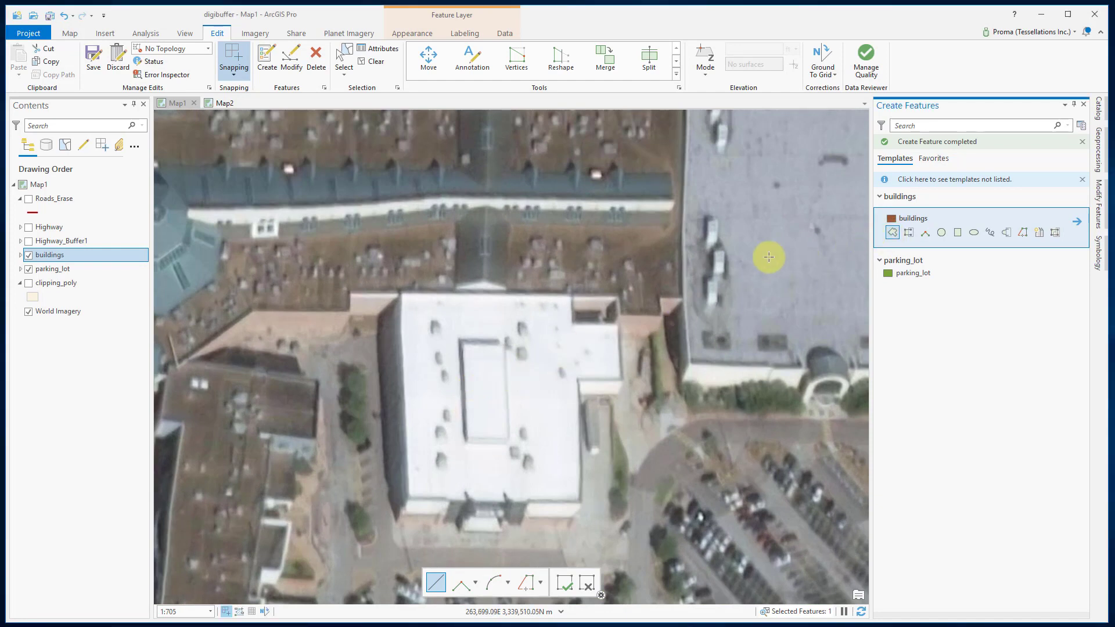
click(571, 294)
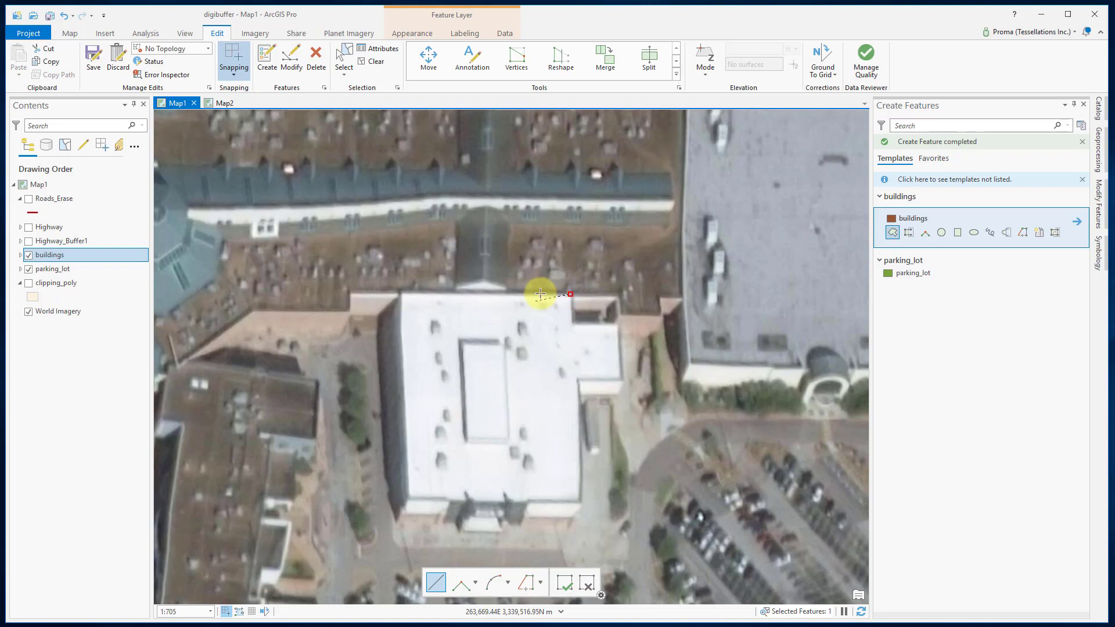
click(400, 290)
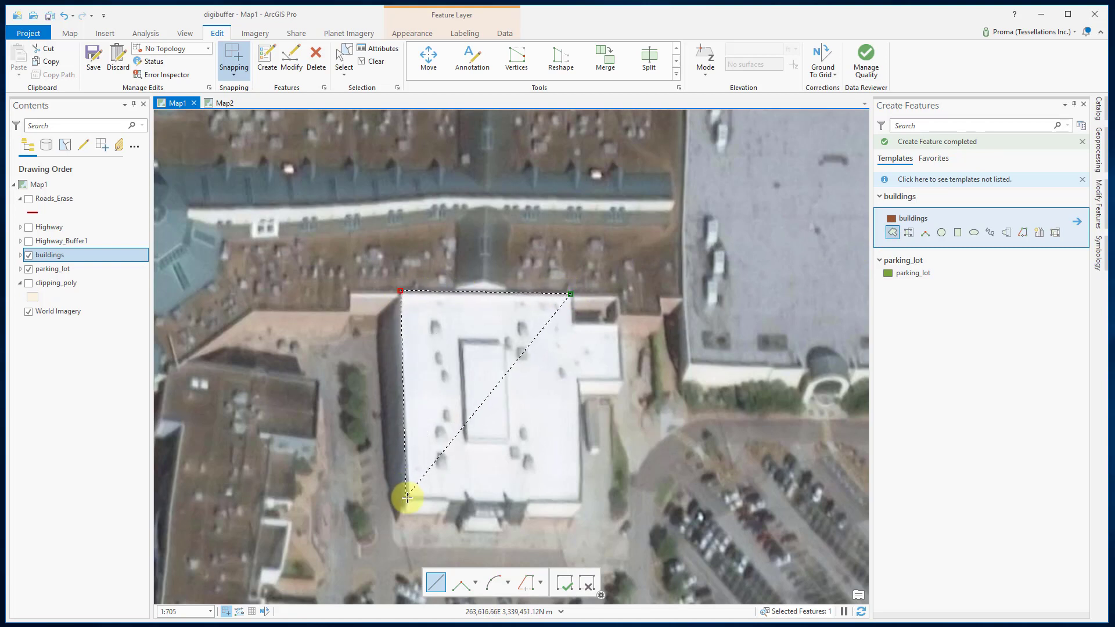
click(406, 497)
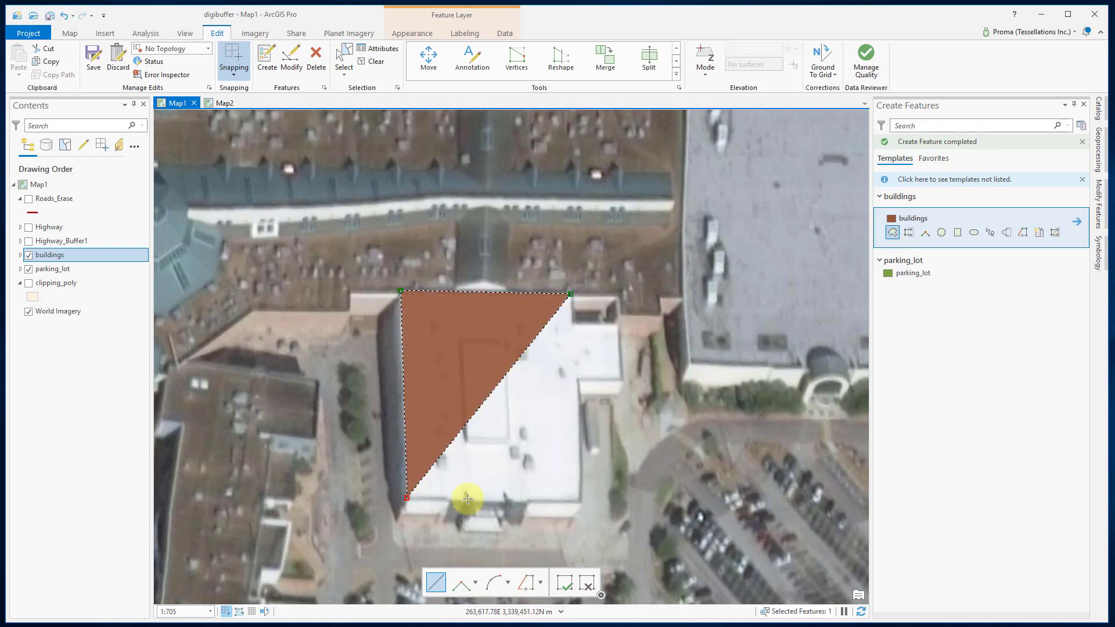
double_click(581, 500)
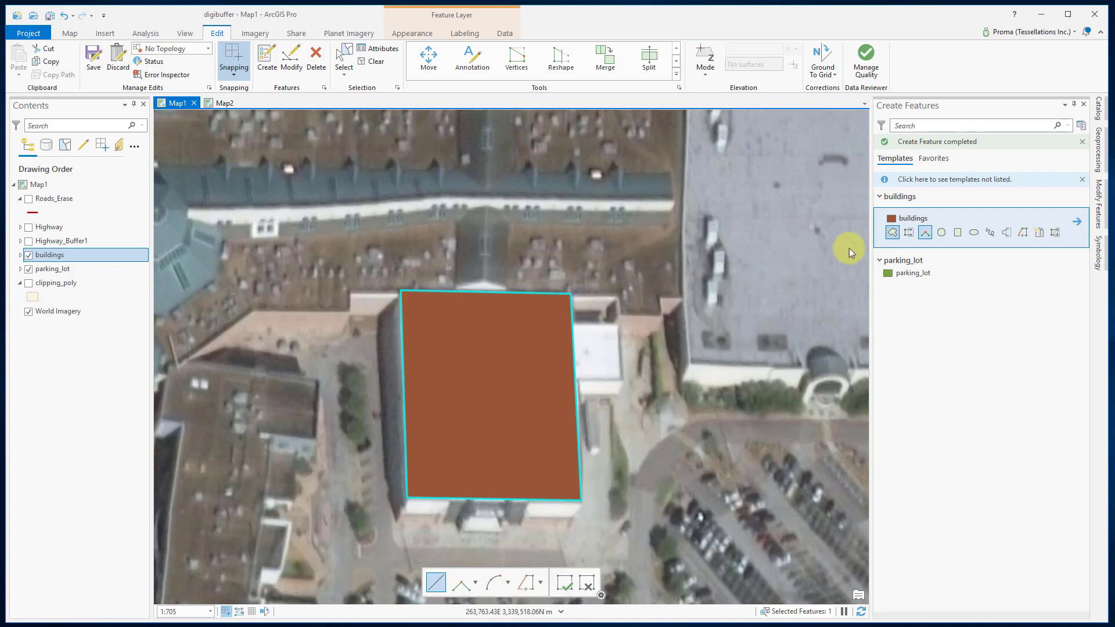
click(910, 234)
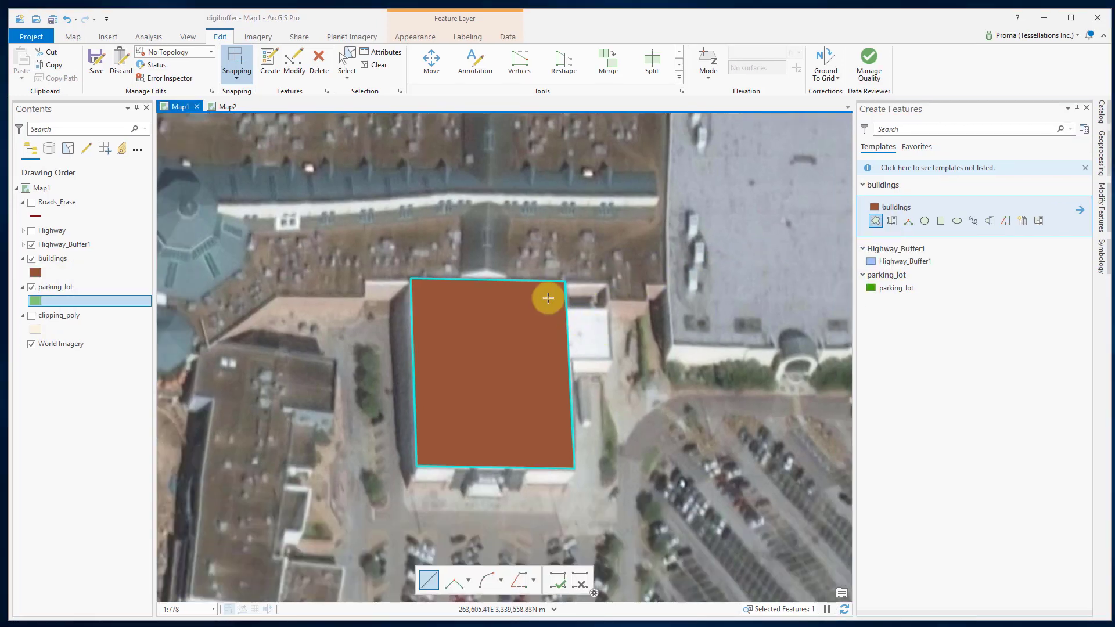
- Draw a narrow rectangular annex snapped to the large footprint's east-side corners
click(238, 85)
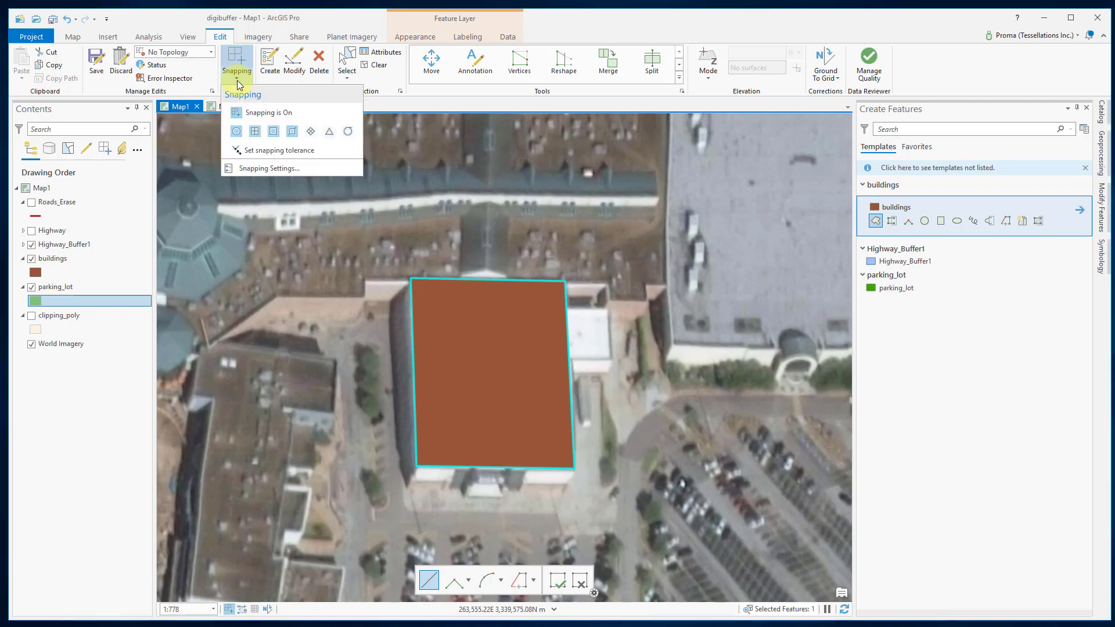
click(238, 85)
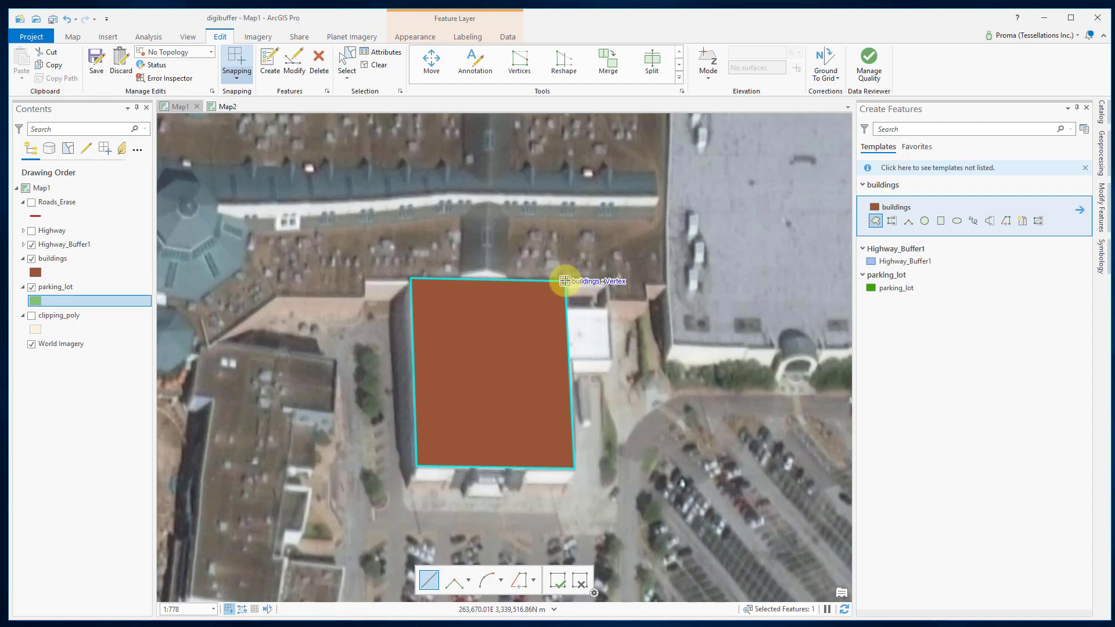
key(r)
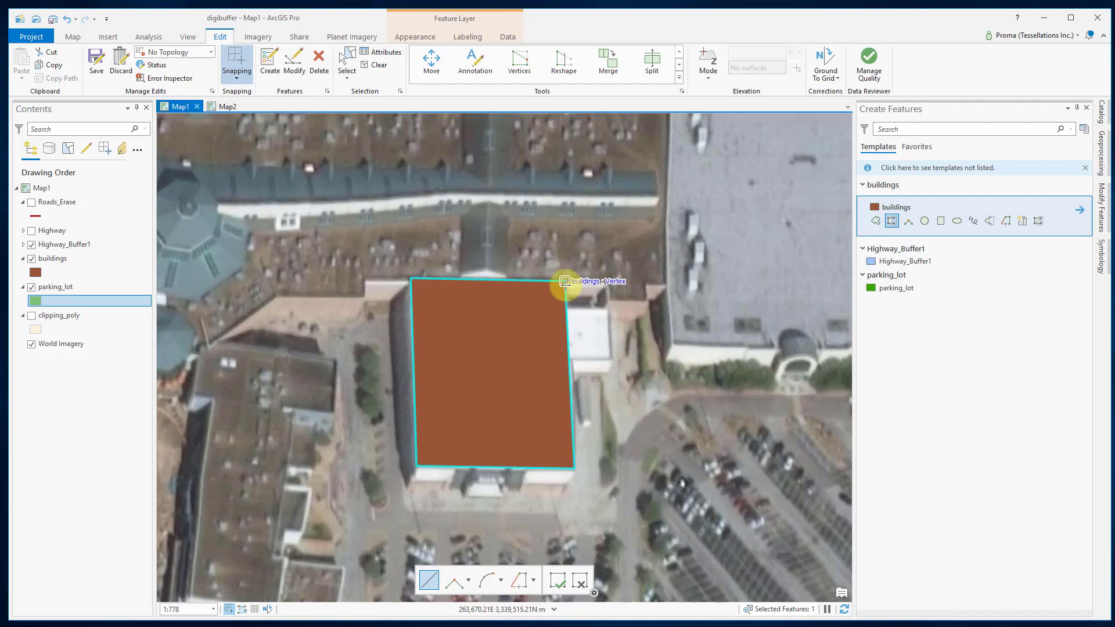
click(565, 283)
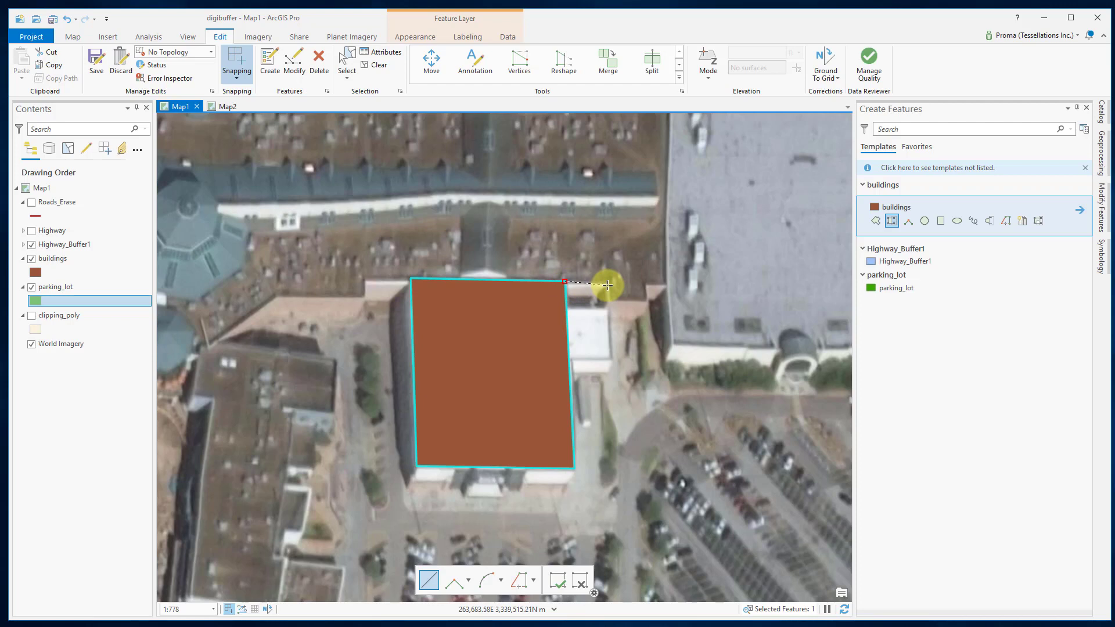
click(607, 284)
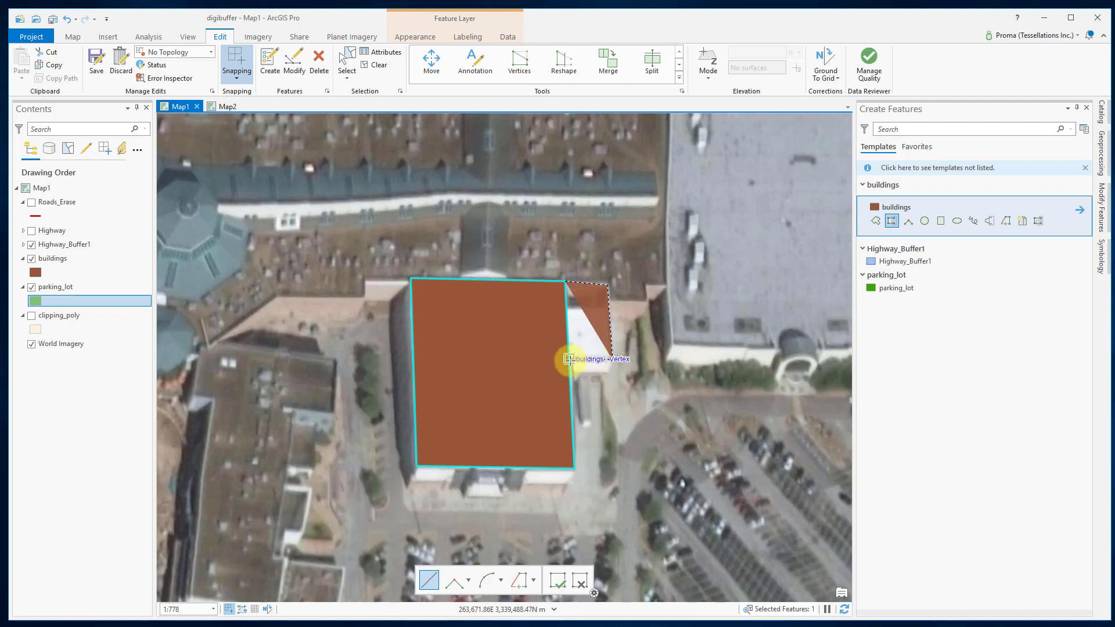
click(569, 359)
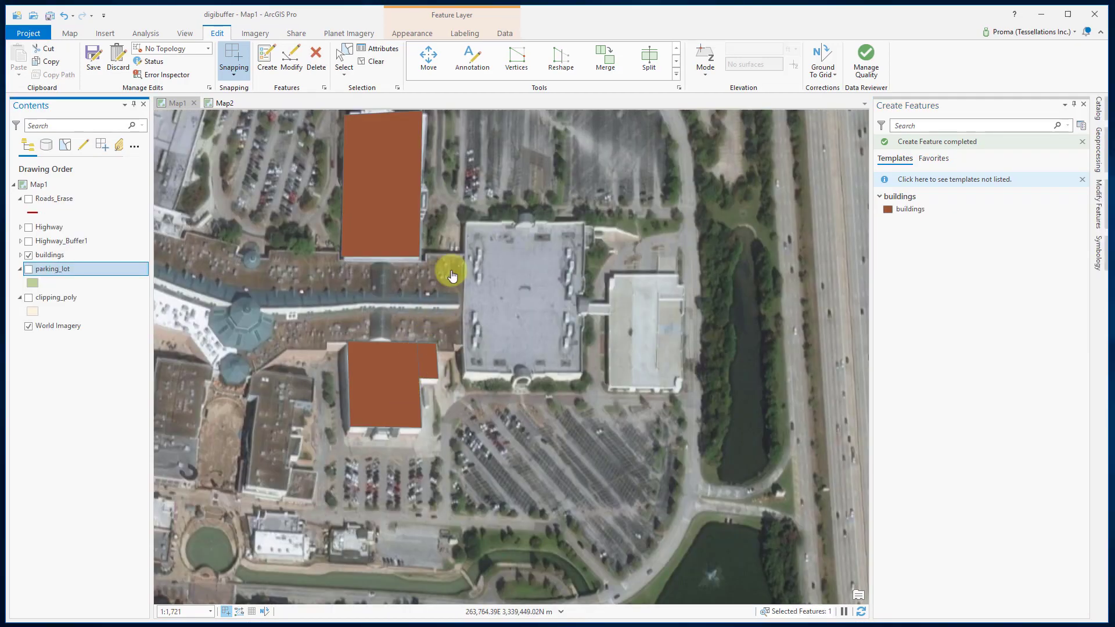
- Turn on the parking_lot layer and pan its green polygon toward the map centre
click(531, 76)
click(27, 269)
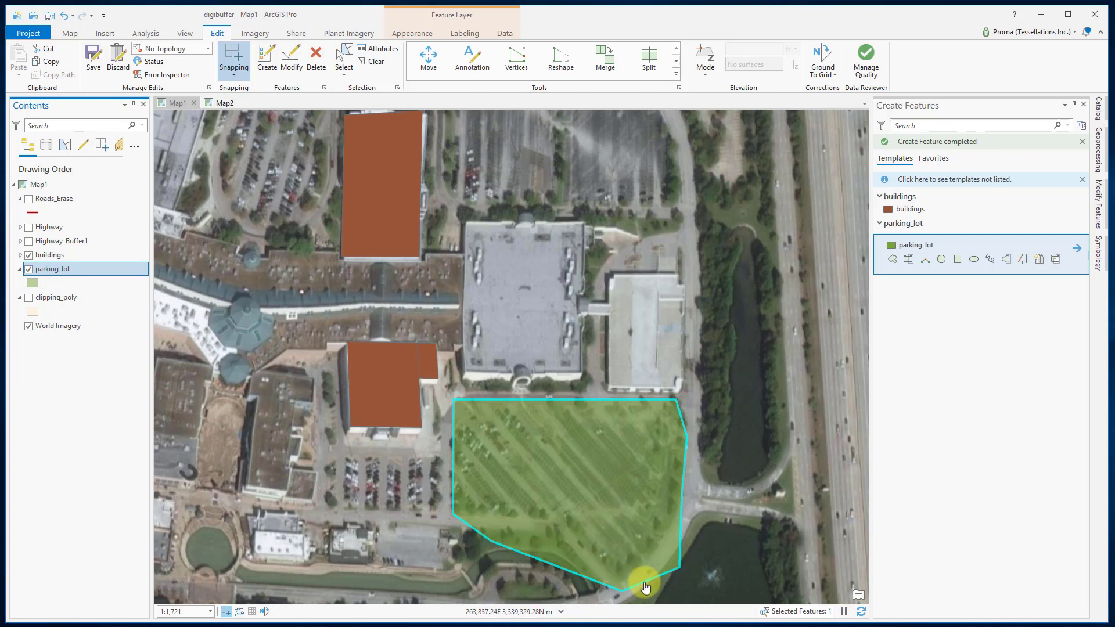
drag(552, 435, 524, 250)
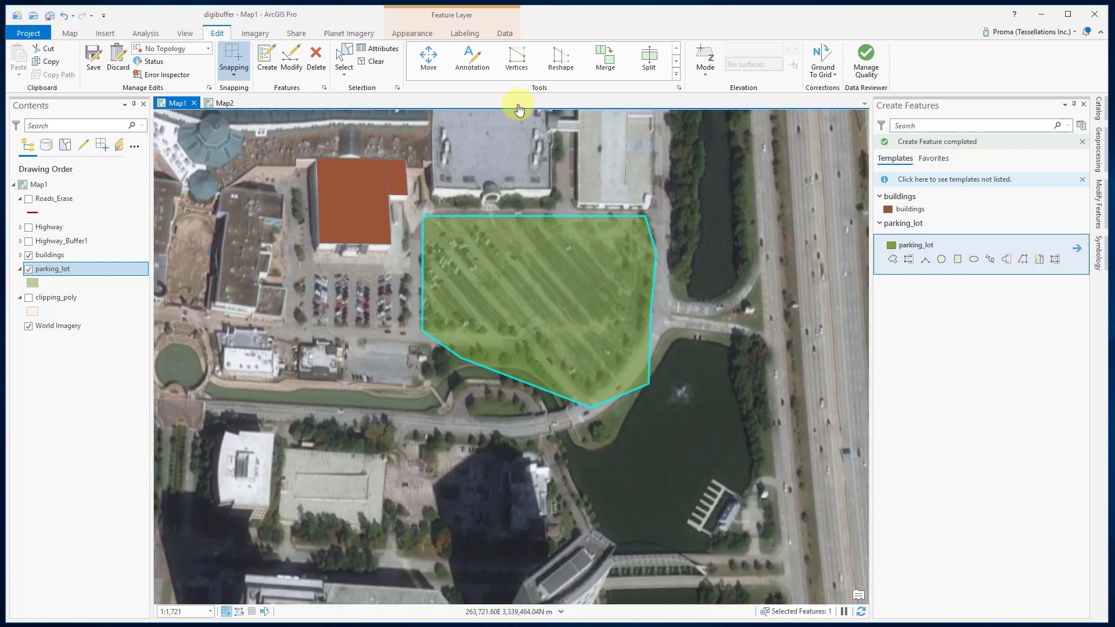
- Move the parking lot's lower-left vertex up and add a raised vertex on the bottom edge
click(517, 56)
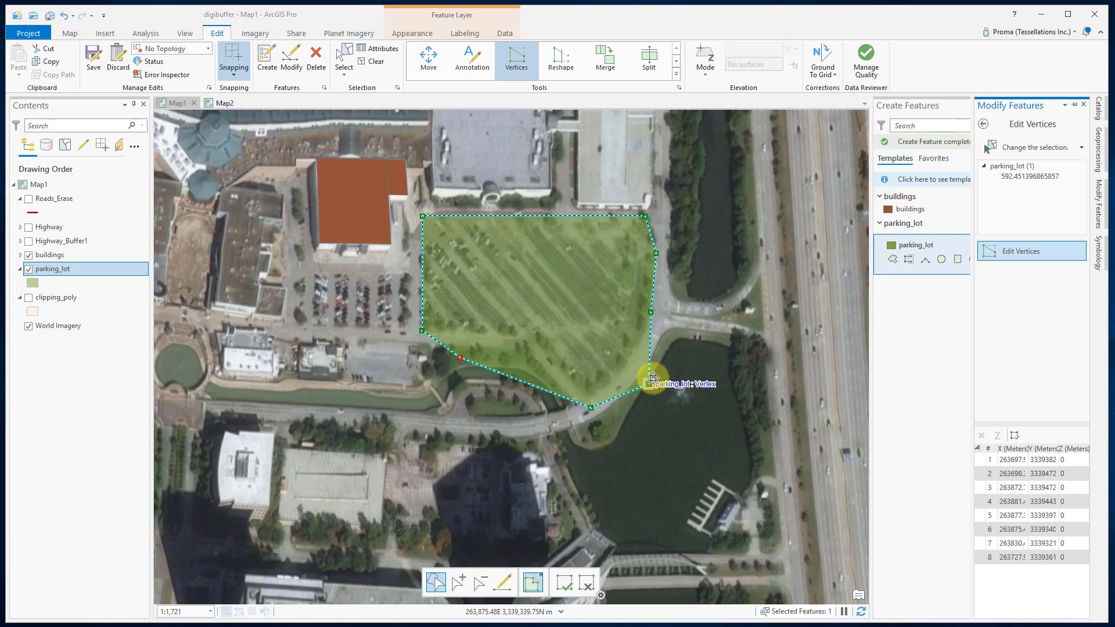
click(460, 357)
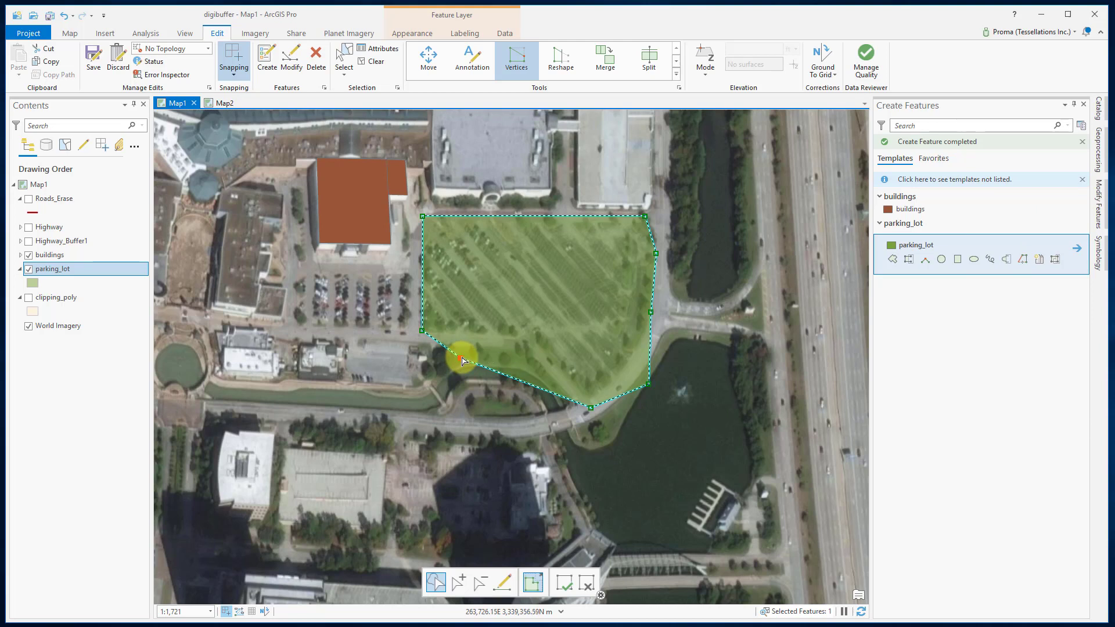
drag(462, 358, 471, 332)
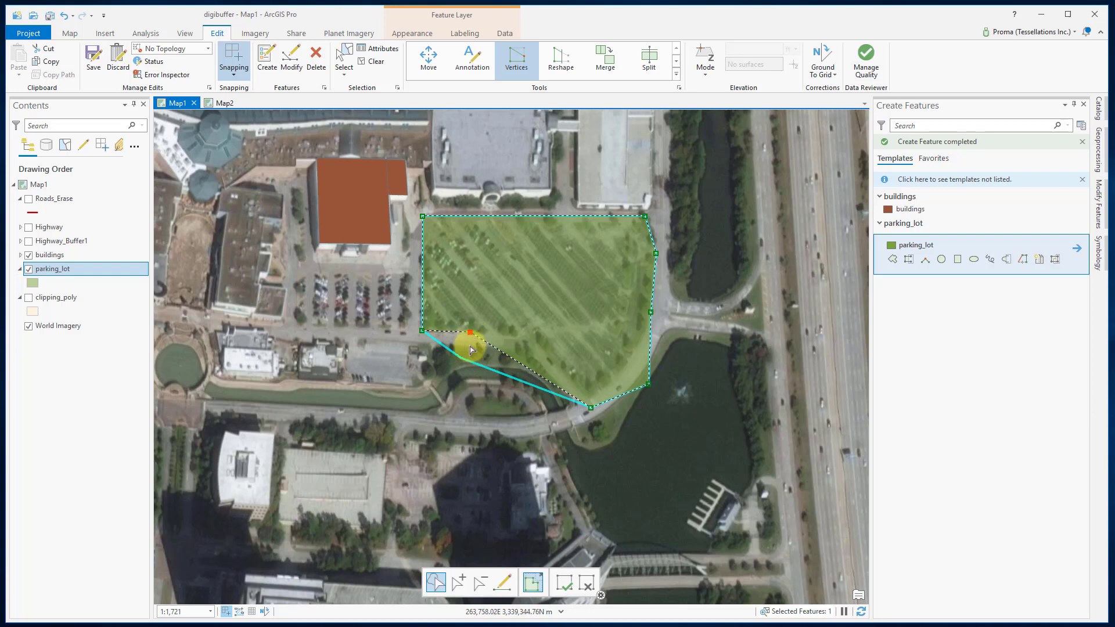
click(459, 581)
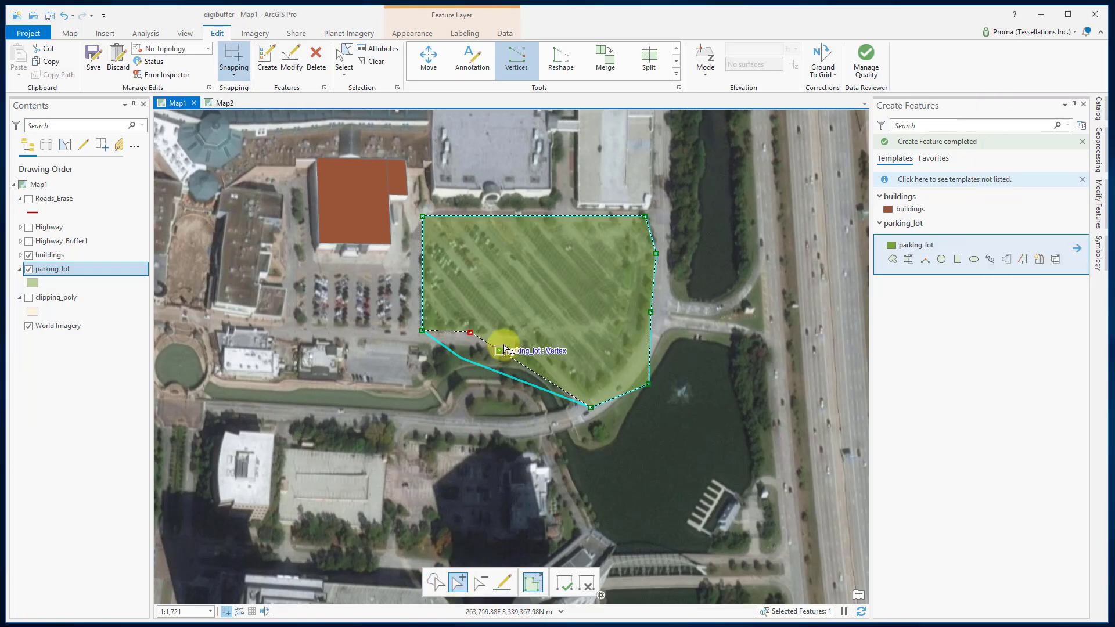
drag(501, 351, 513, 337)
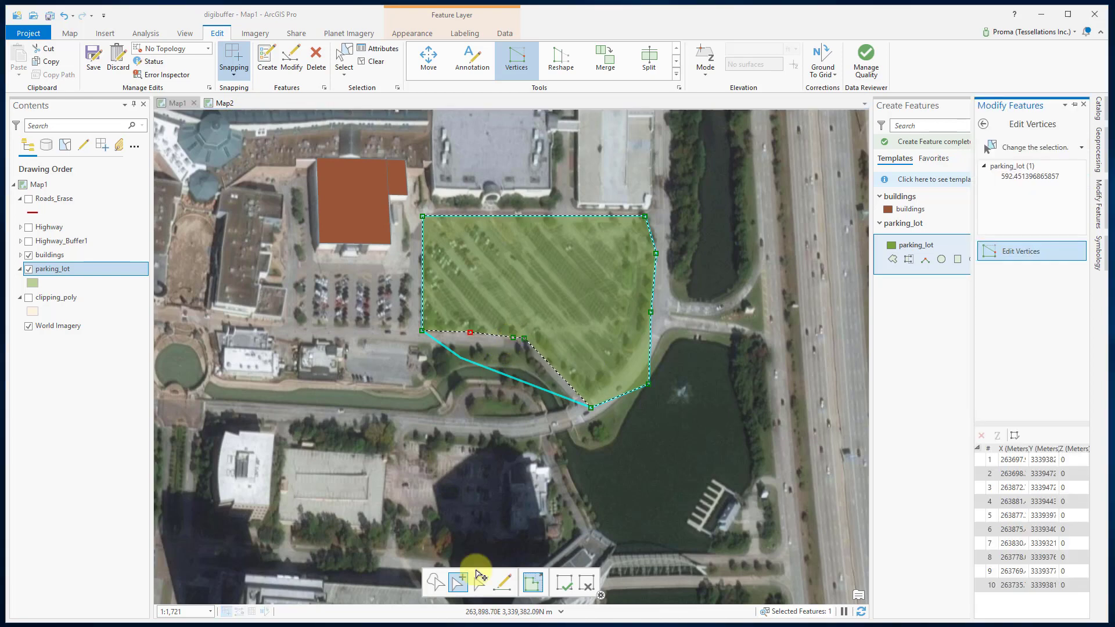
- Lasso the three vertices by the pond and drag them inward to the lot edge
click(434, 582)
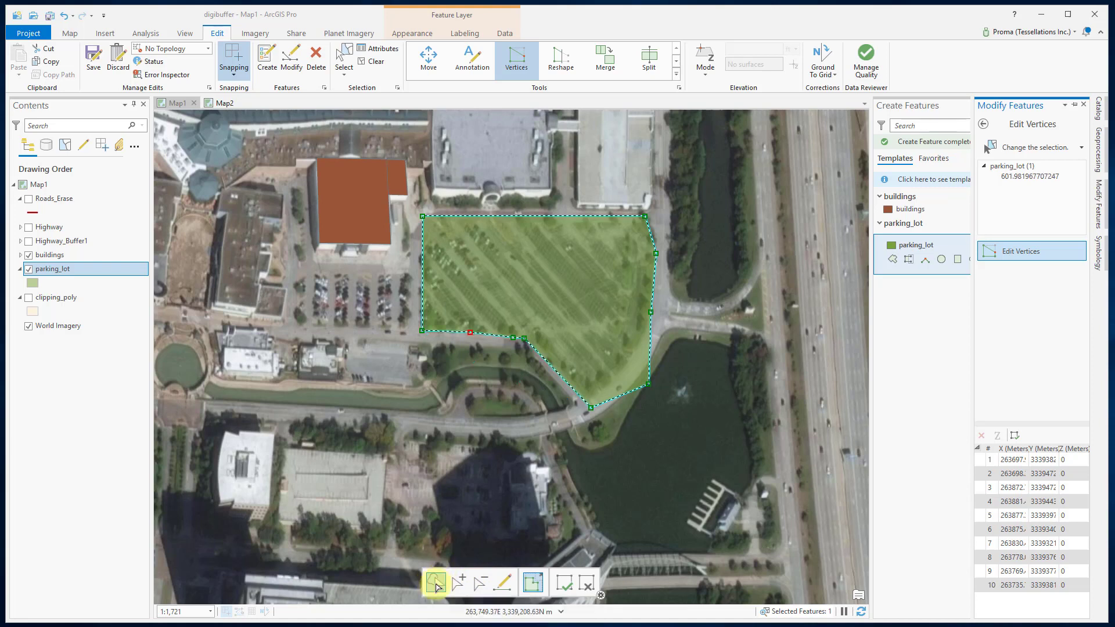
mouse_move(678, 302)
mouse_down()
mouse_move(667, 384)
mouse_move(630, 430)
mouse_move(553, 439)
mouse_move(517, 426)
mouse_move(501, 400)
mouse_move(527, 353)
mouse_up()
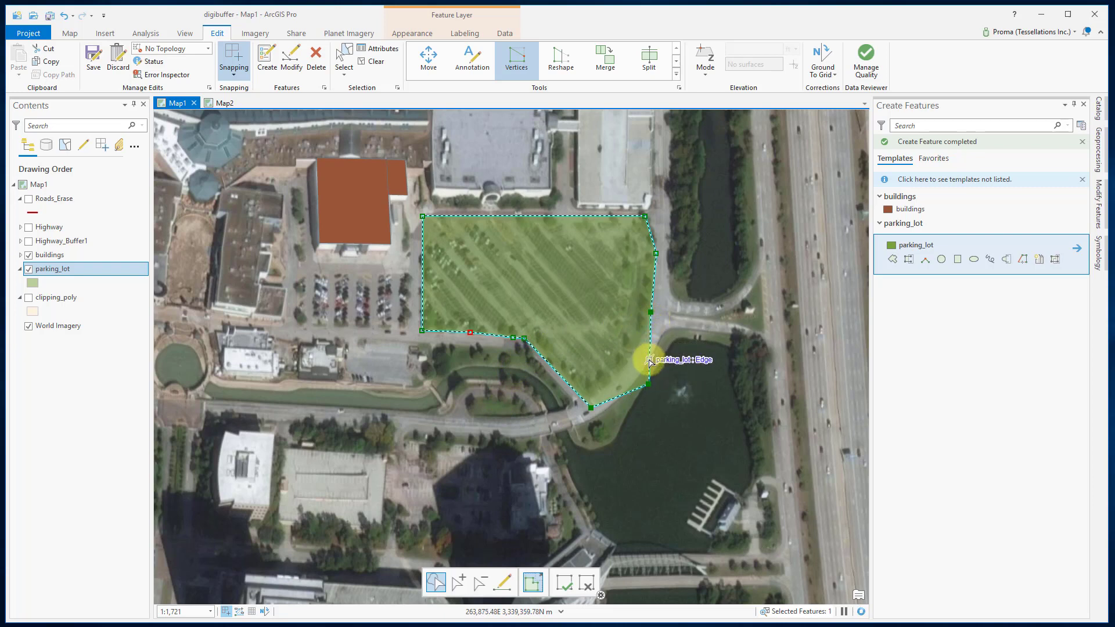
mouse_move(649, 362)
mouse_down()
mouse_move(622, 341)
mouse_move(664, 348)
mouse_move(633, 351)
mouse_move(667, 383)
mouse_up()
- Commit the parking-lot vertex edits with F2 and review the Snapping dropdown
key(F2)
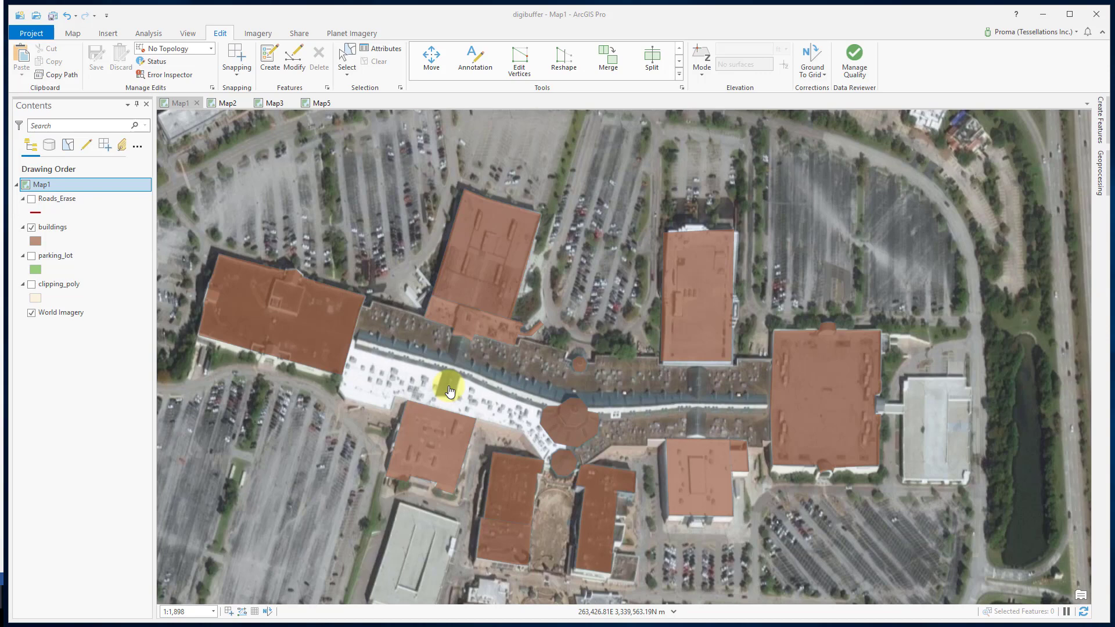
click(242, 61)
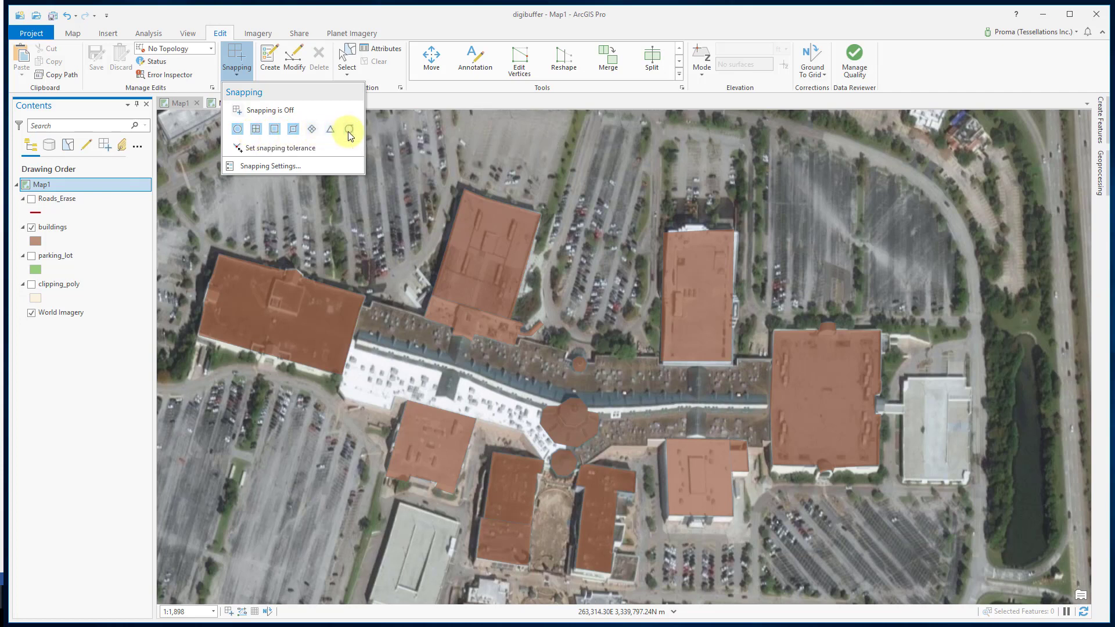
click(400, 108)
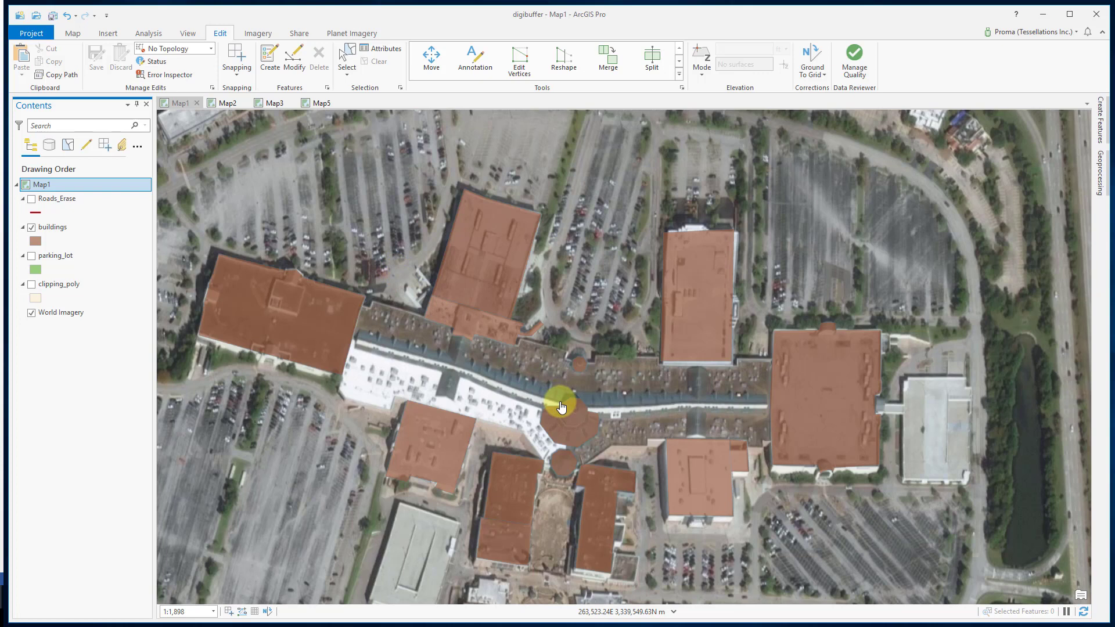
- Start the corridor polygon at the upper-left building's corner, adding vertices along its upper edge
click(363, 305)
click(372, 300)
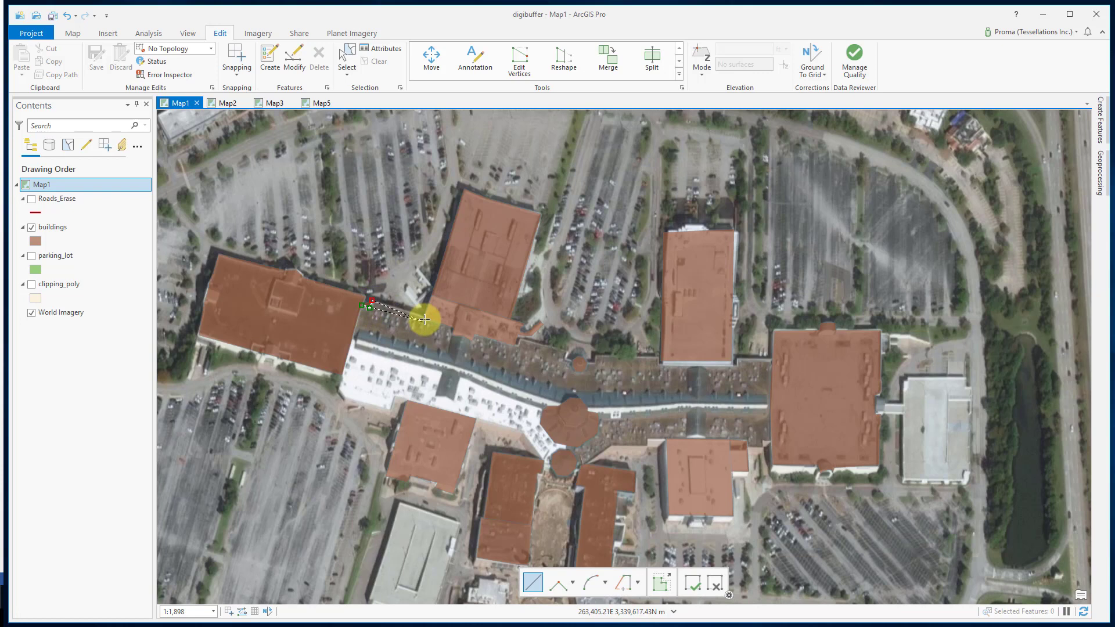
click(424, 319)
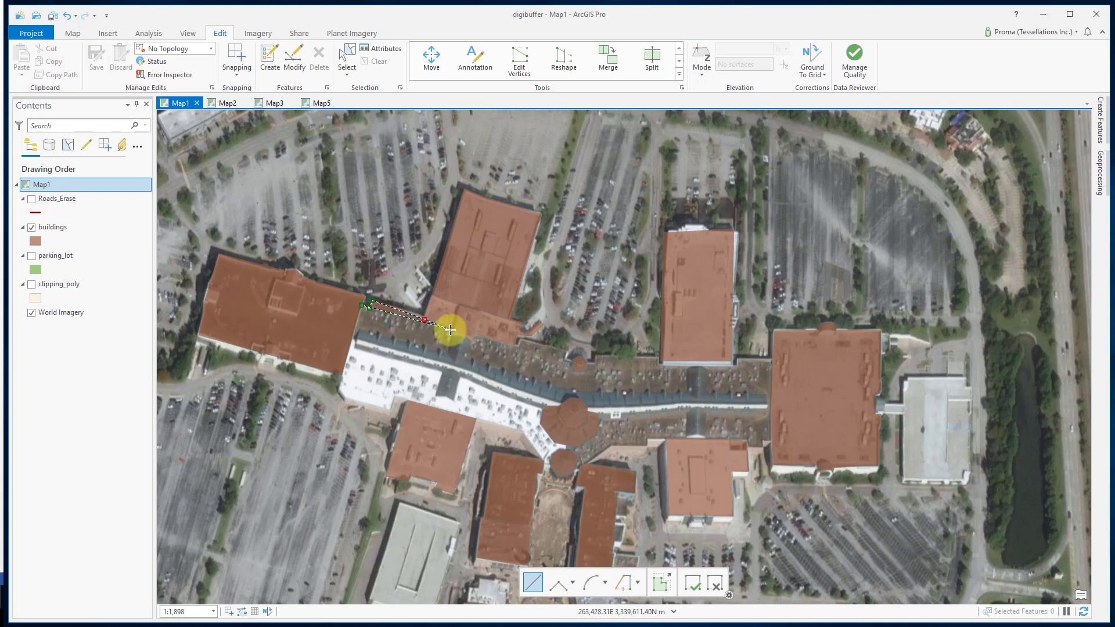
click(451, 330)
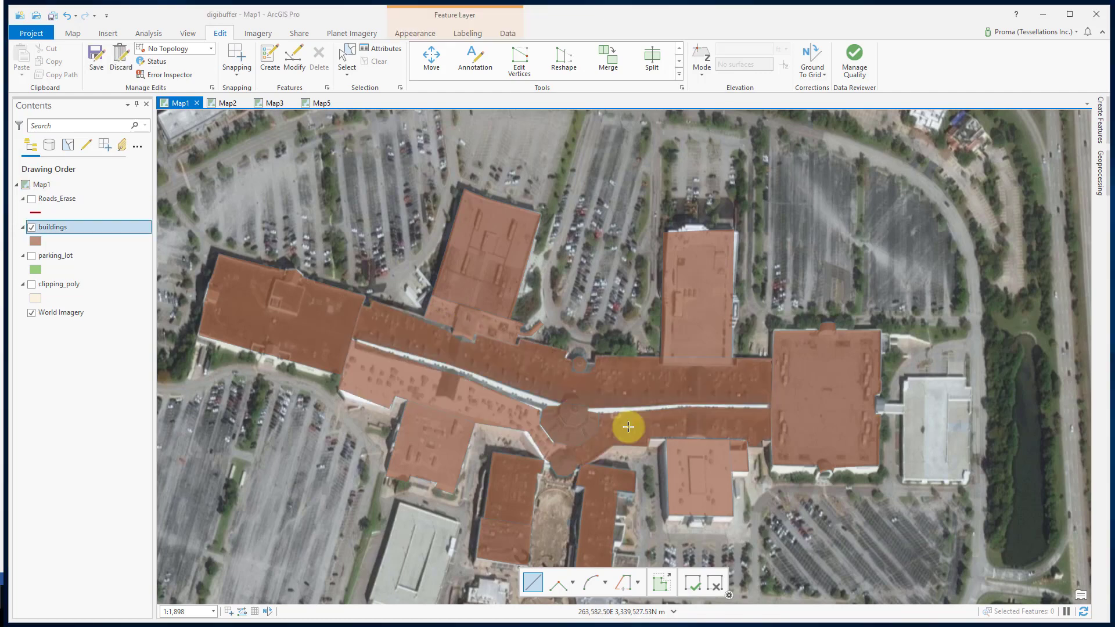
click(237, 55)
- With snapping on, extend the corridor outline to the eastern building's corners
click(238, 56)
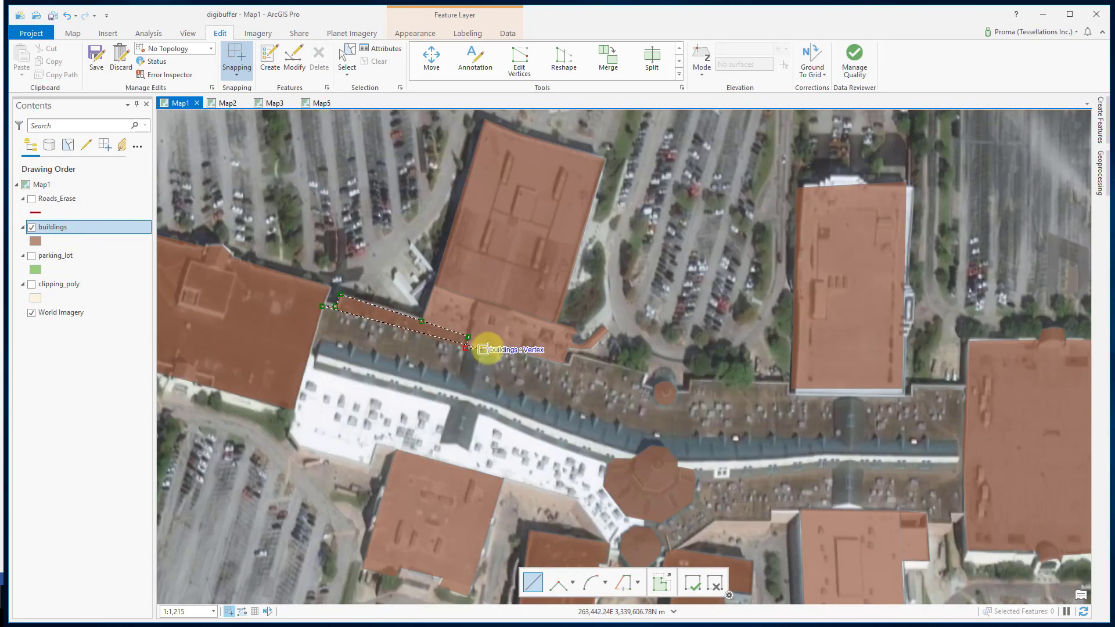
click(495, 358)
click(500, 346)
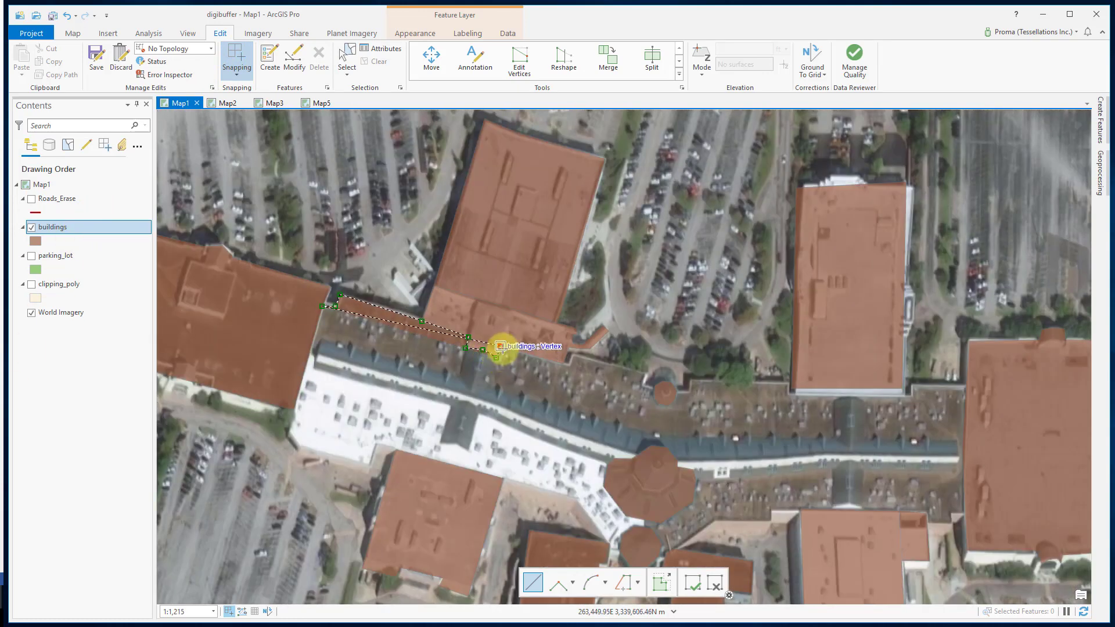
click(569, 366)
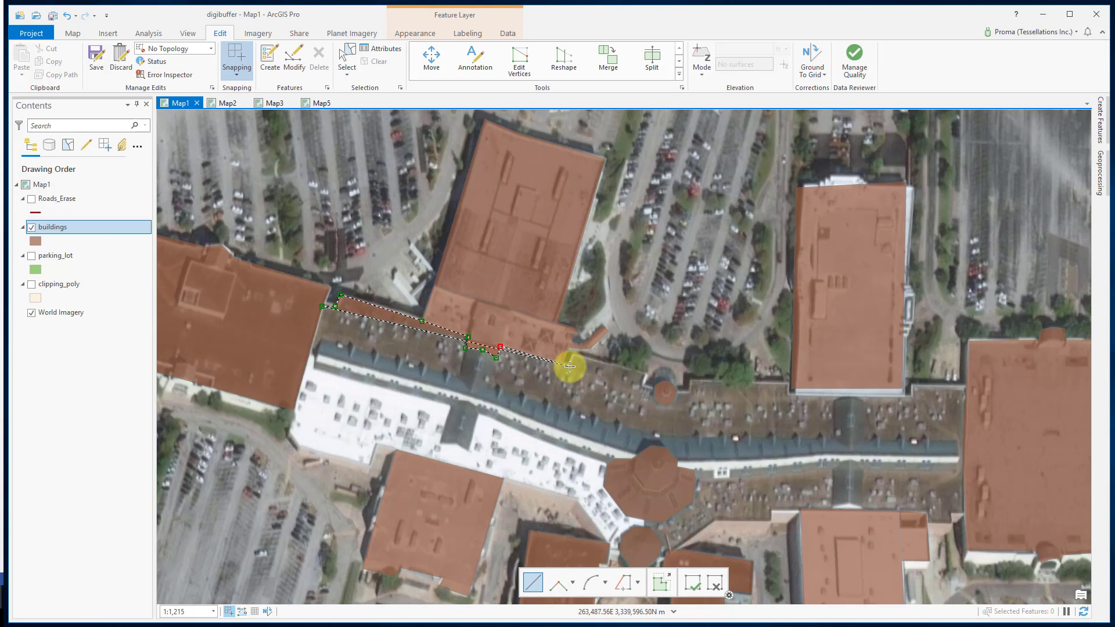
click(566, 353)
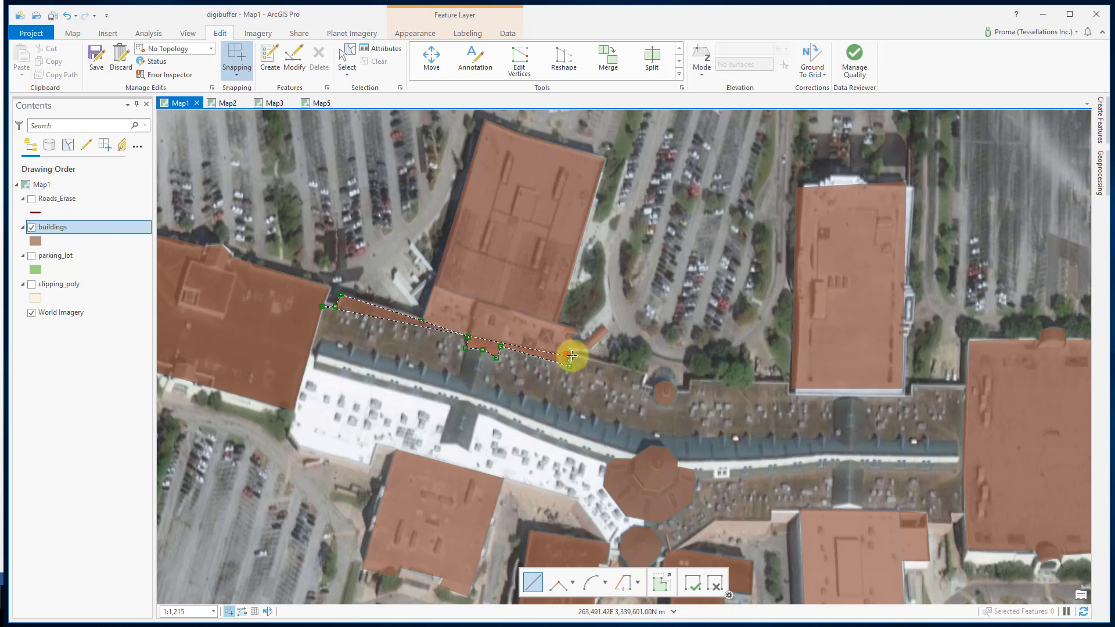
click(647, 373)
click(641, 386)
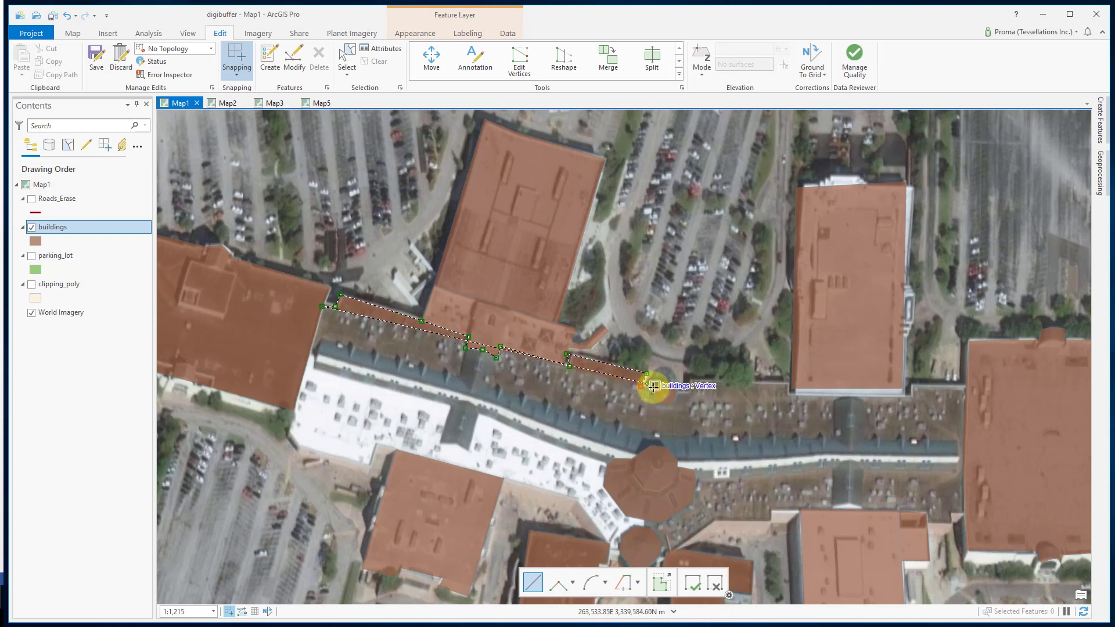
click(654, 386)
click(657, 402)
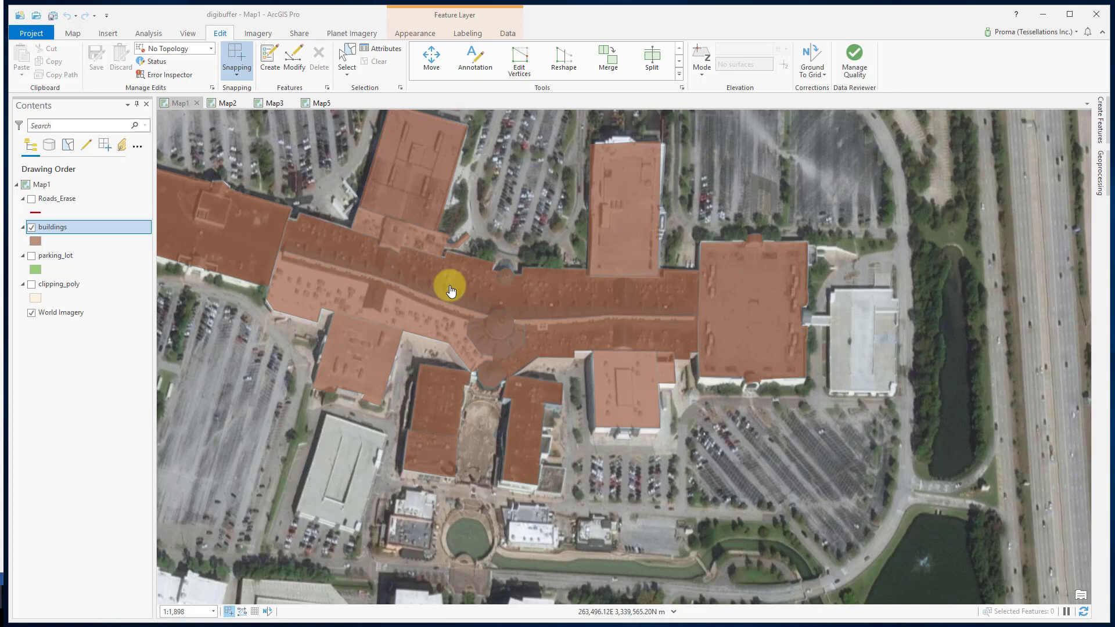
- Open Snapping Settings from the Snapping dropdown to review its tolerance and options
click(236, 73)
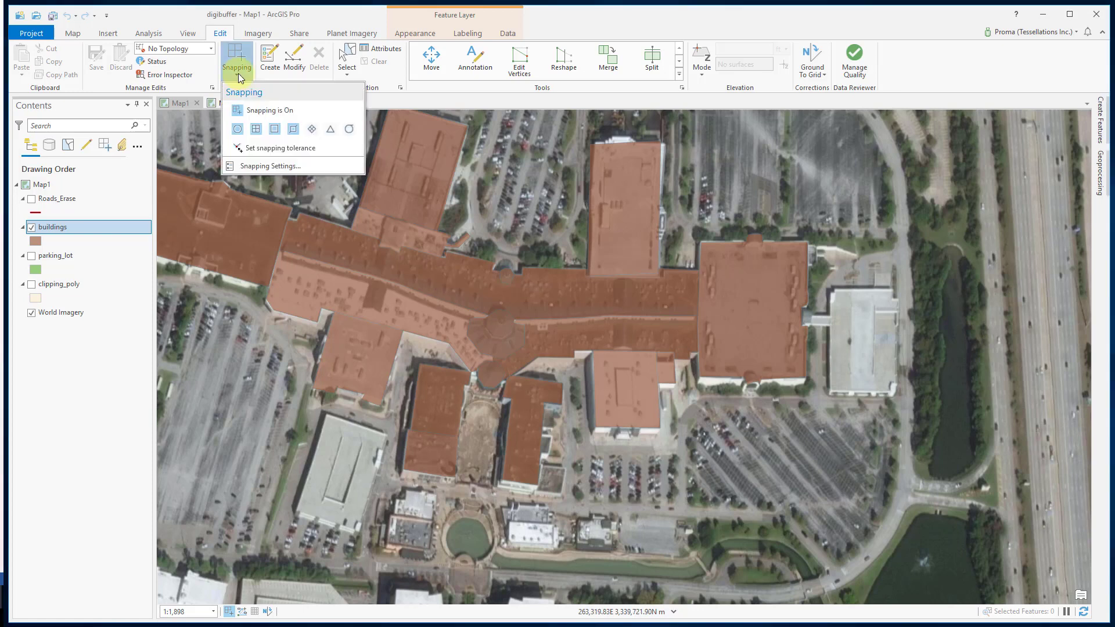
click(266, 167)
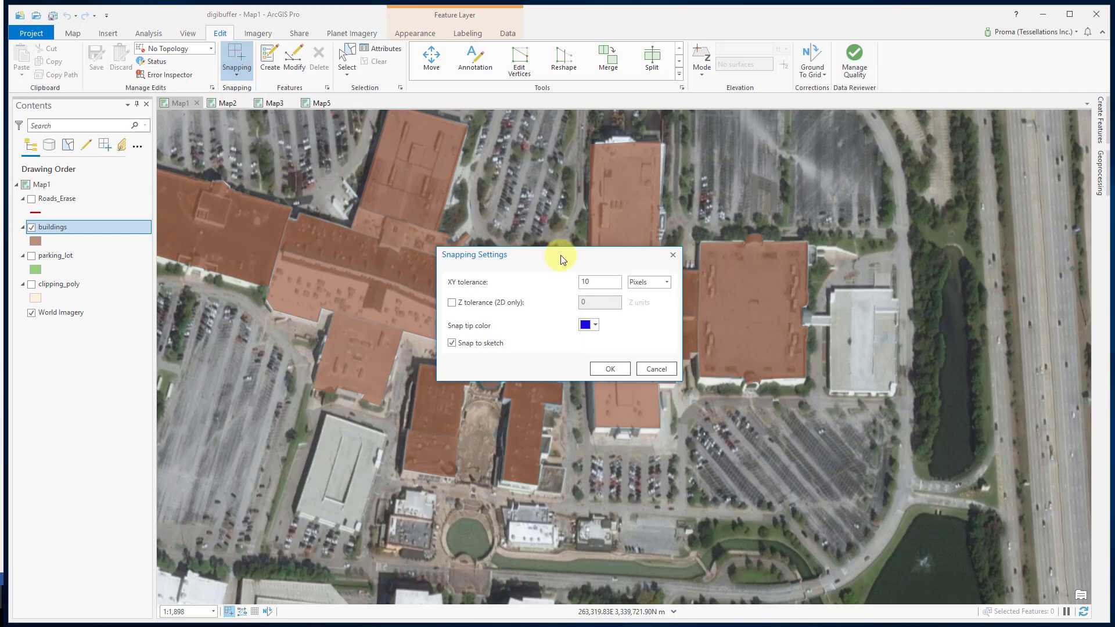